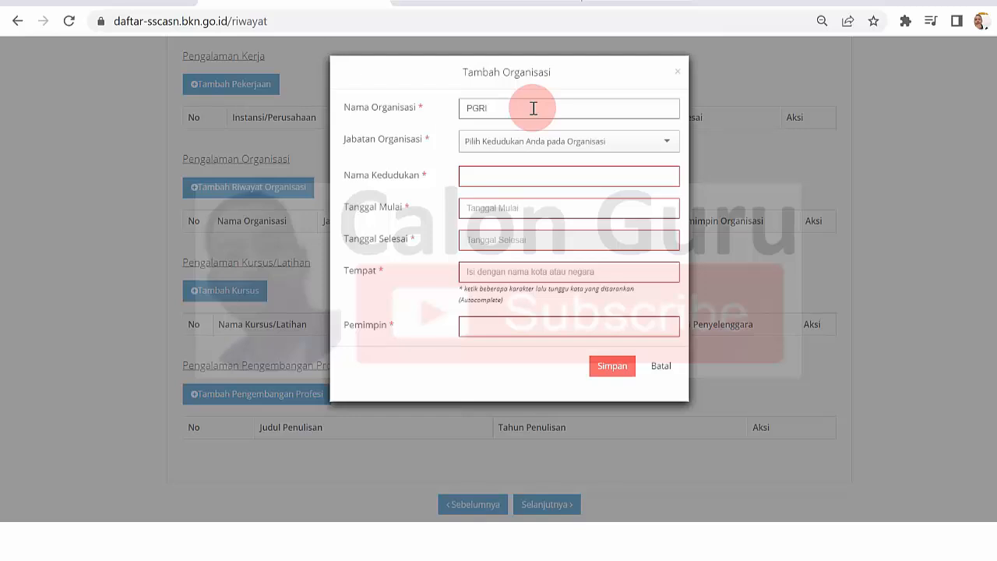
Step: Choose Anggota Biasa from the Jabatan Organisasi list for the PGRI entry
click(662, 144)
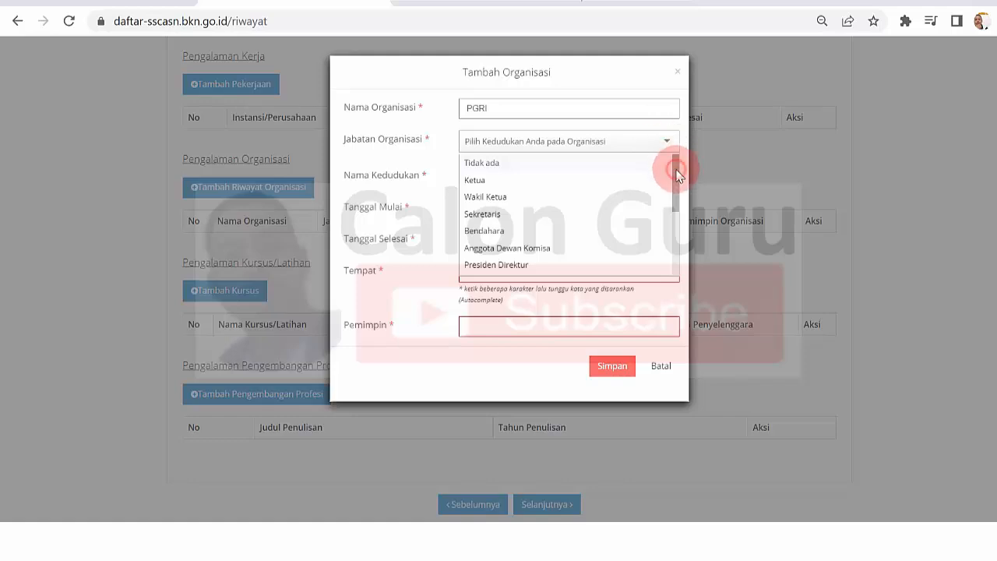
drag(676, 168, 676, 250)
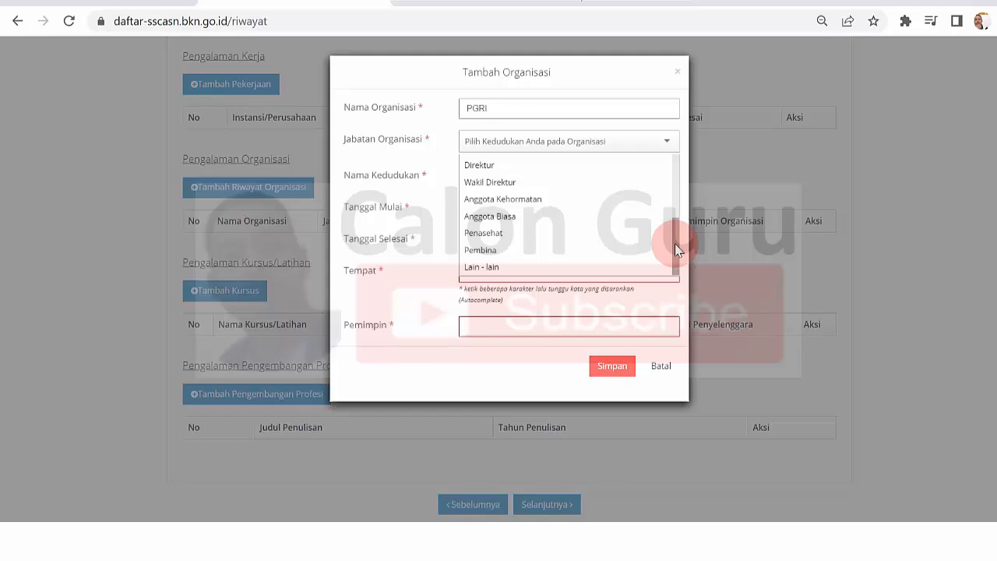
click(503, 216)
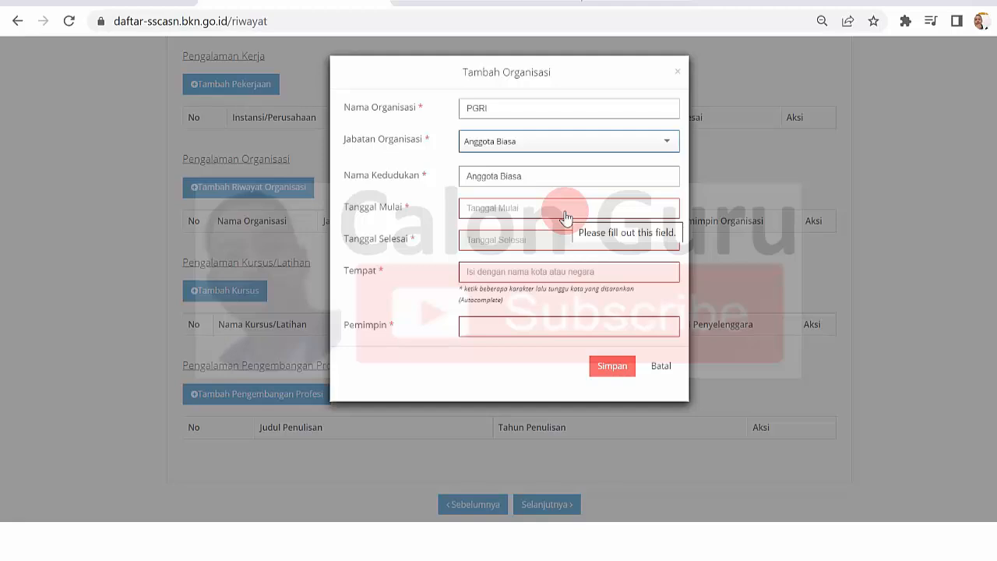
Step: Set the PGRI Tanggal Mulai to 2 March 2022
click(567, 217)
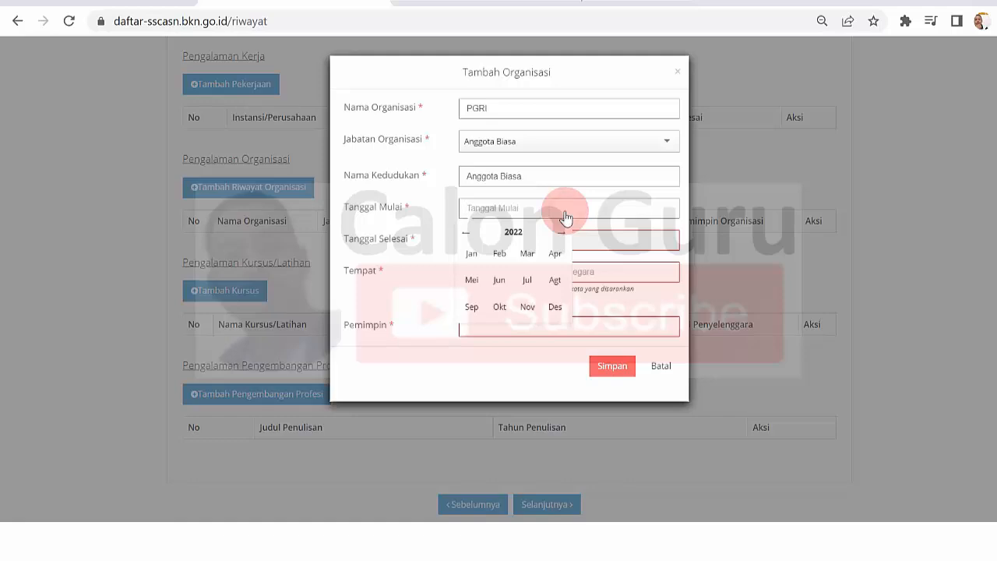
click(527, 254)
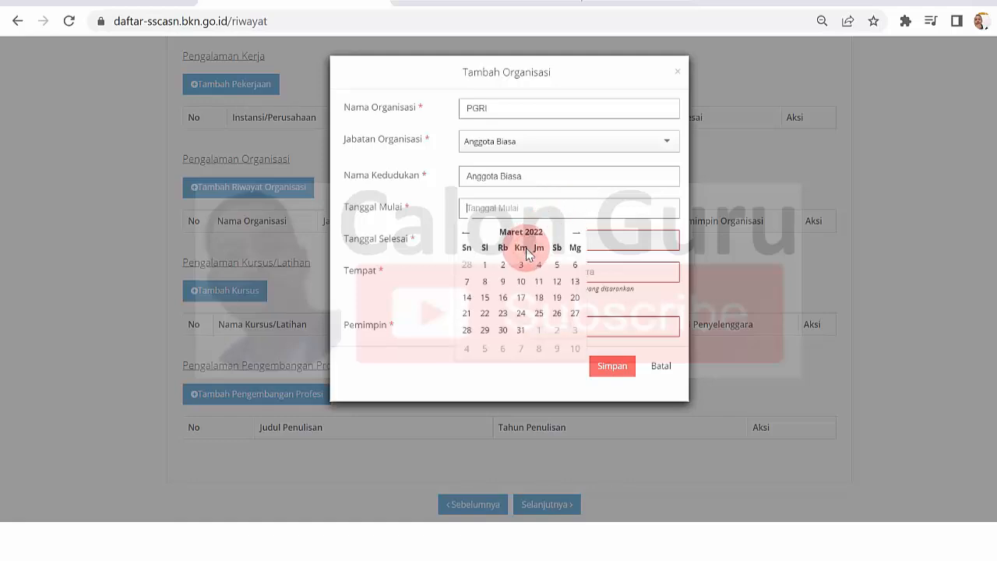
click(502, 265)
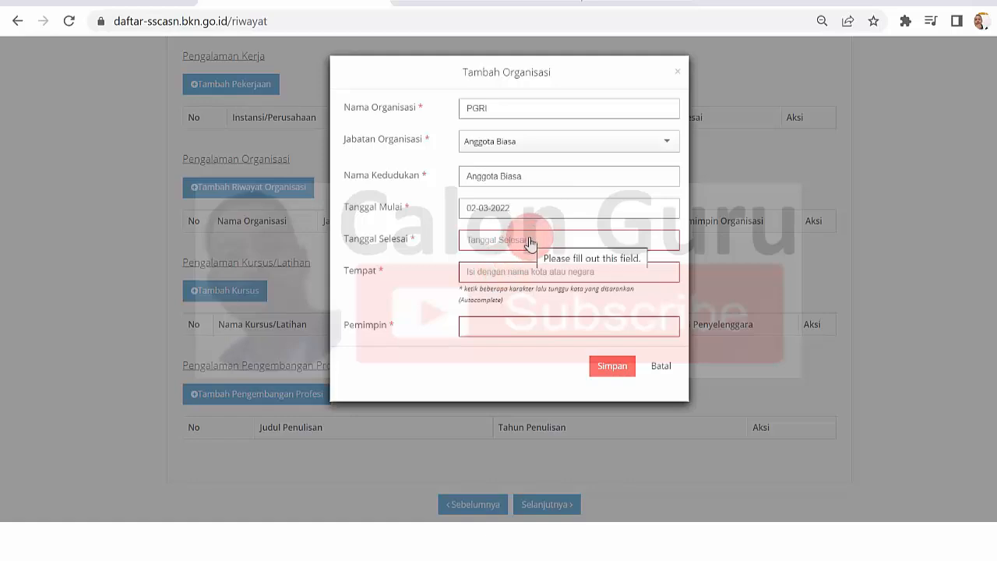
Step: Set the PGRI Tanggal Selesai to 2 March 2027
click(530, 241)
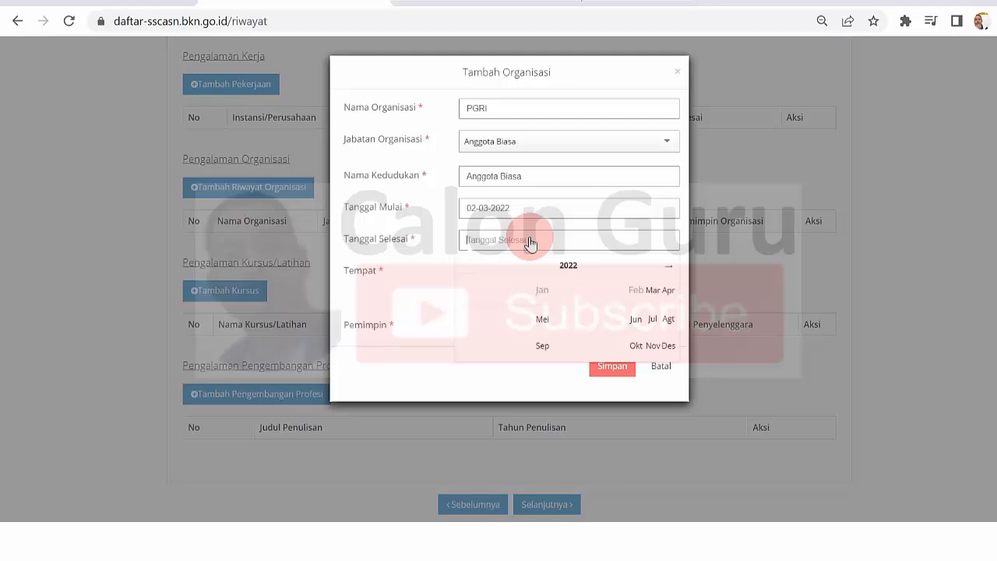
click(670, 266)
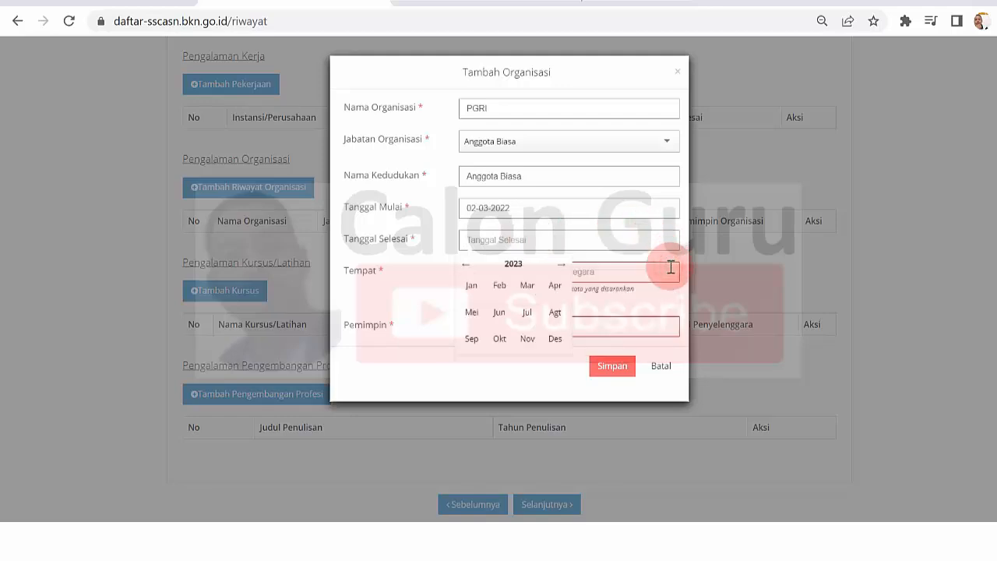
click(563, 267)
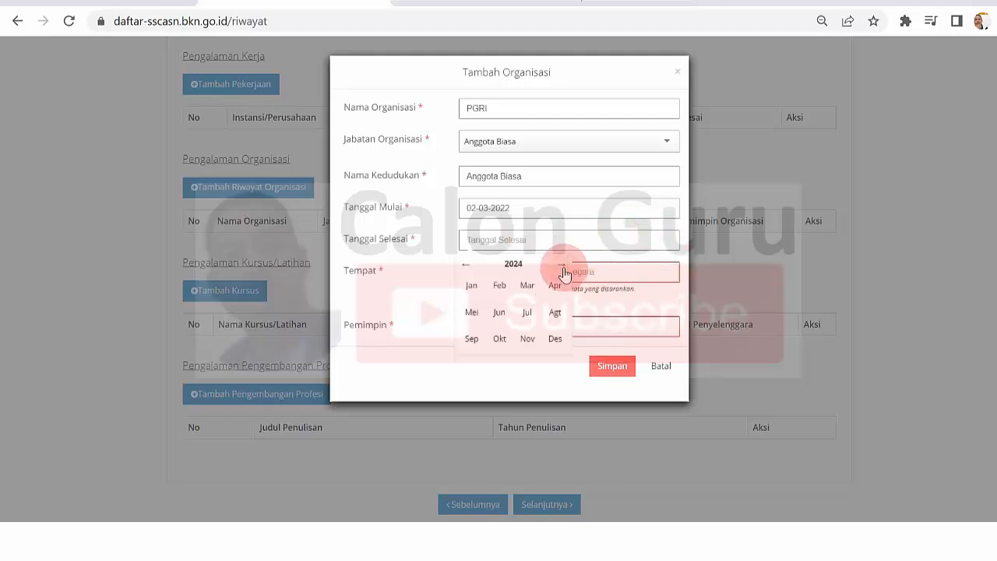
click(562, 266)
click(563, 266)
click(562, 267)
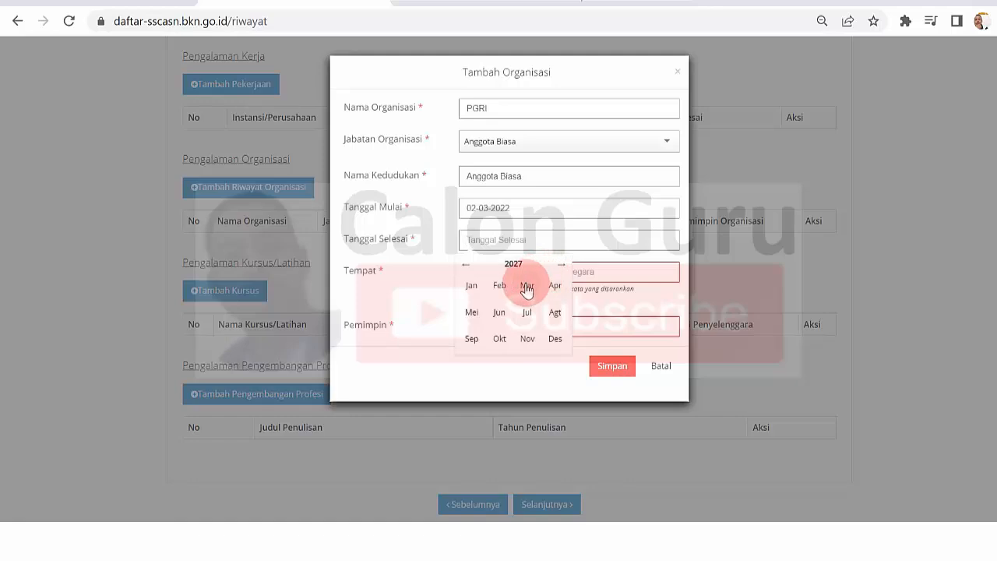
click(527, 286)
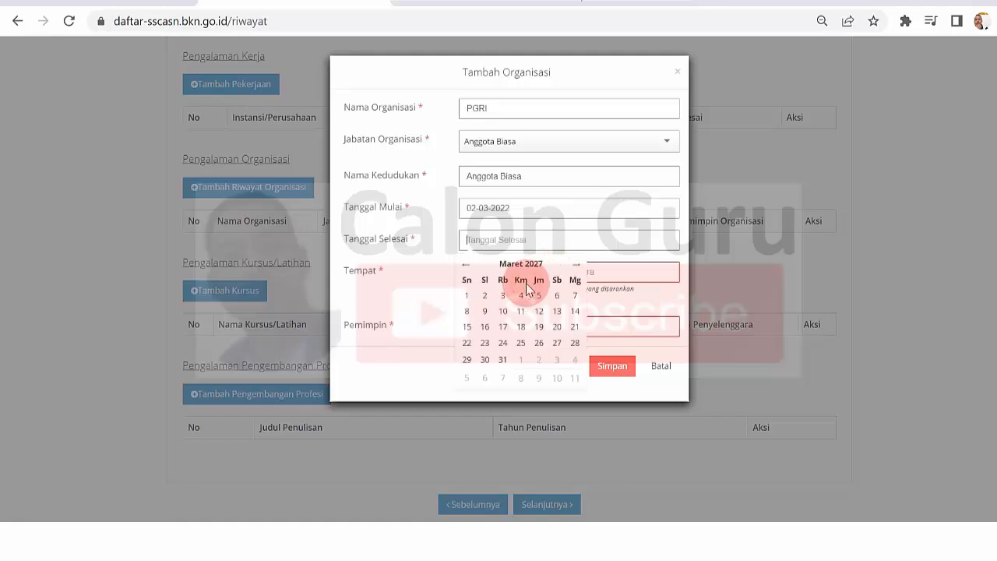
click(484, 295)
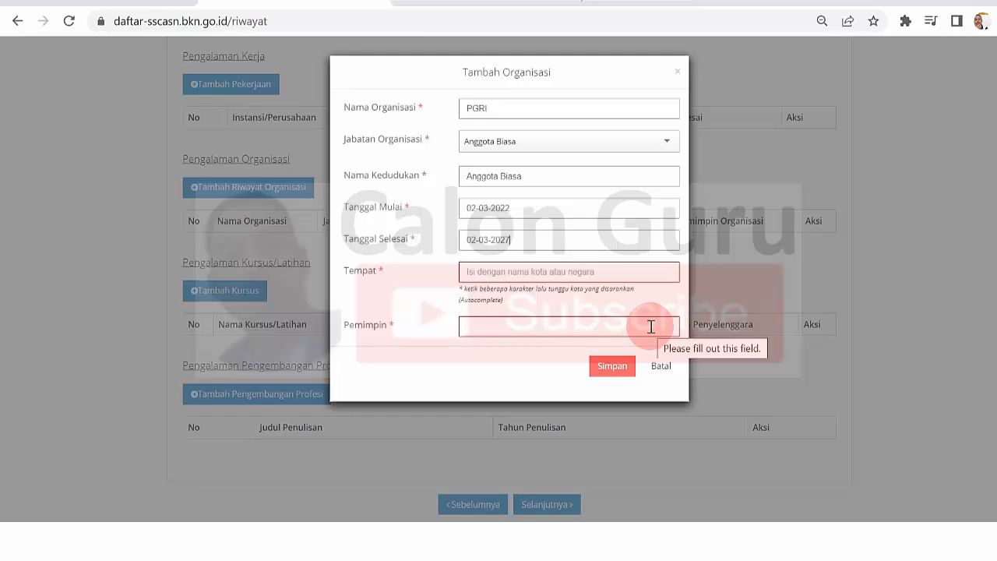
Step: Set the PGRI Tempat to NGAWI (KAB) from the suggestions
click(582, 274)
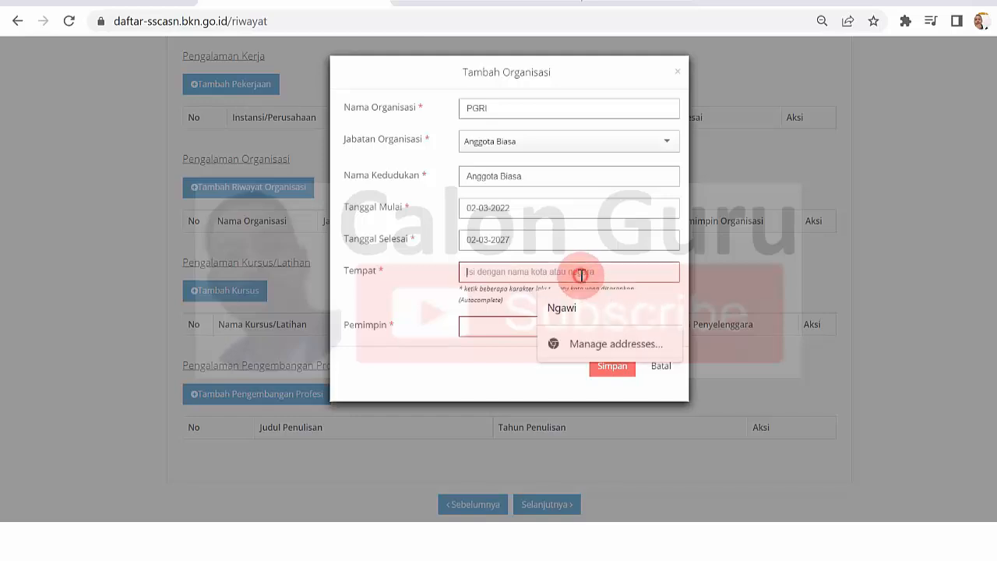
text(NGAWI)
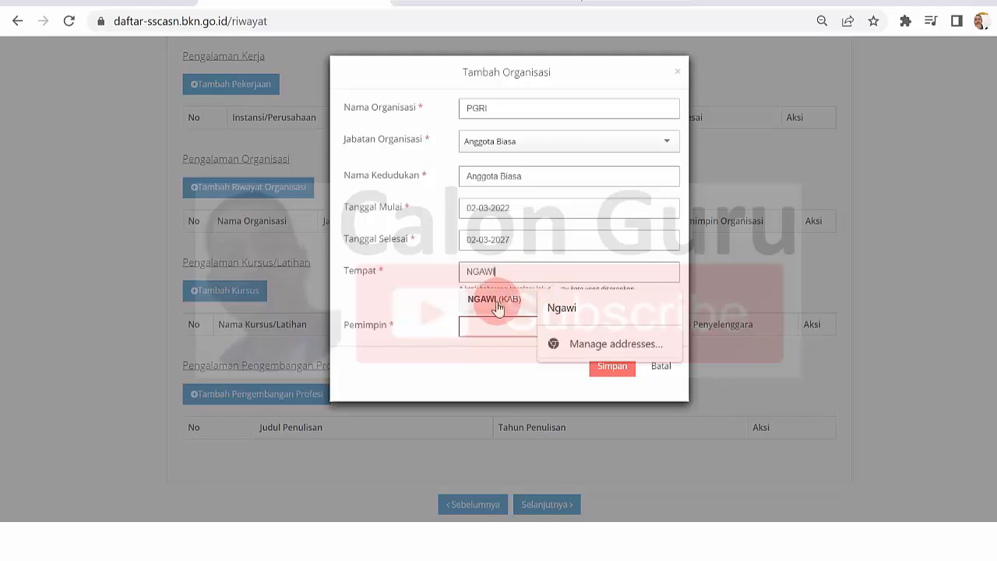
click(497, 301)
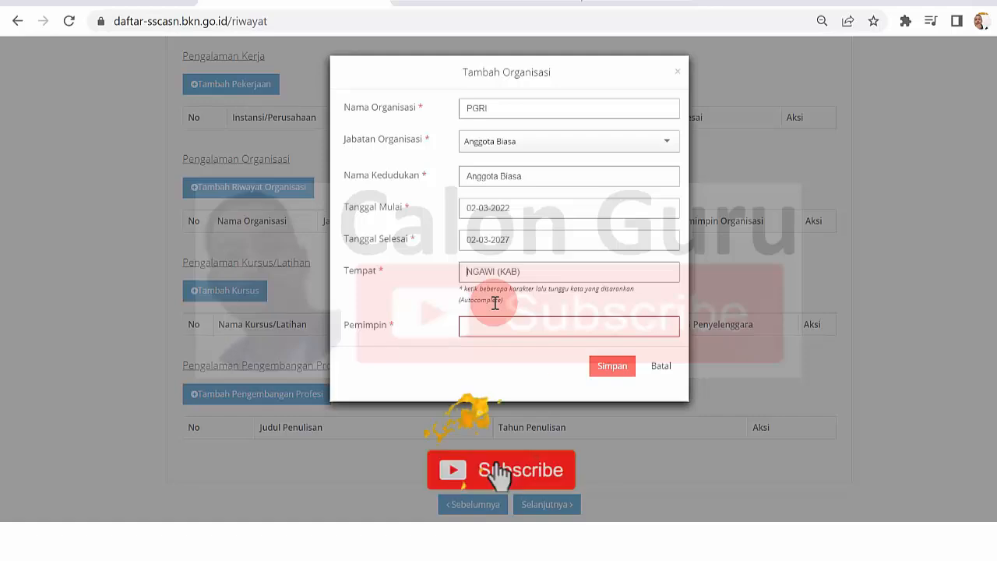
Step: Enter the organisation leader's name with academic titles in Pemimpin and save the PGRI entry
click(477, 323)
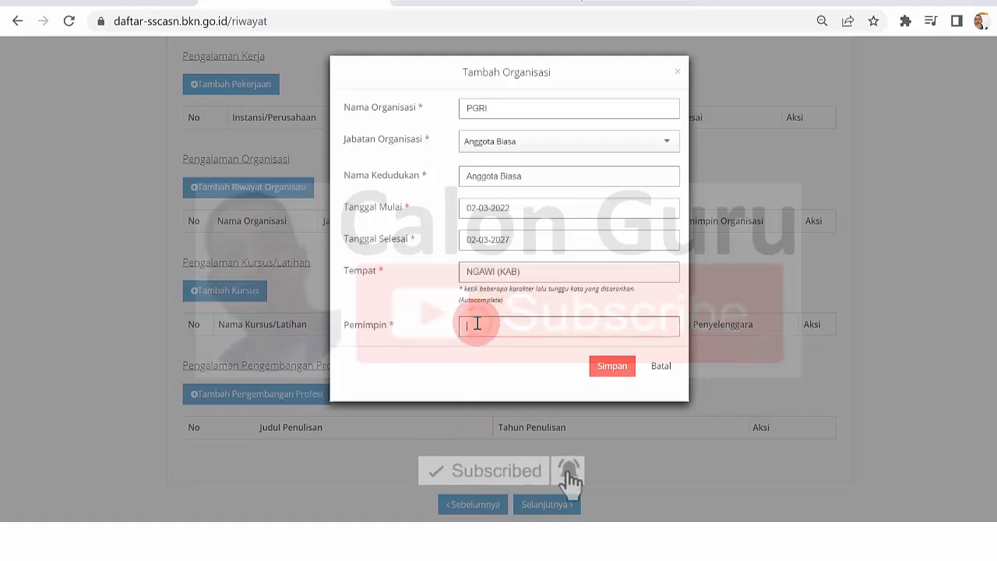
text(I)
key(Caps_Lock)
text(smono)
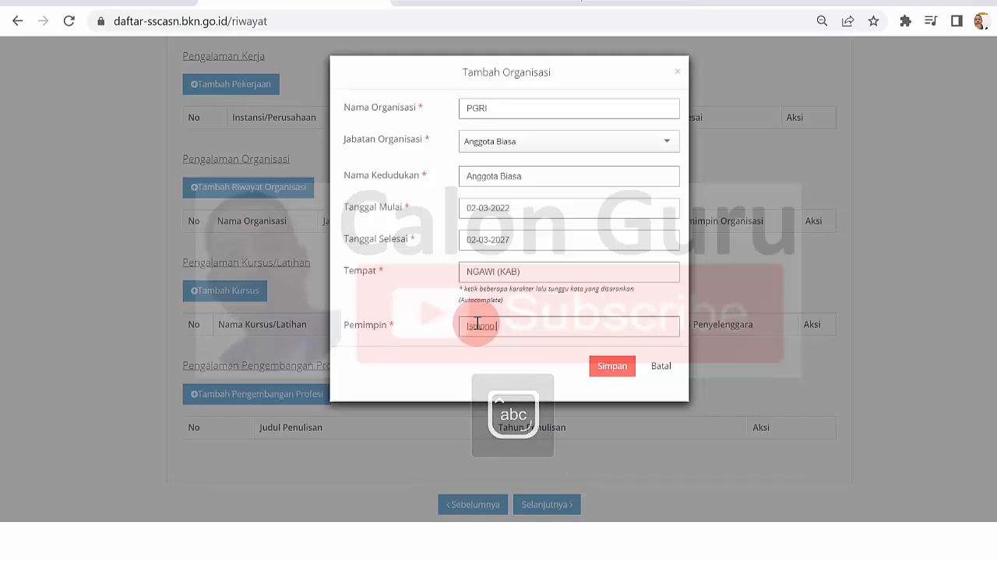
key(Caps_Lock)
text(S.P)
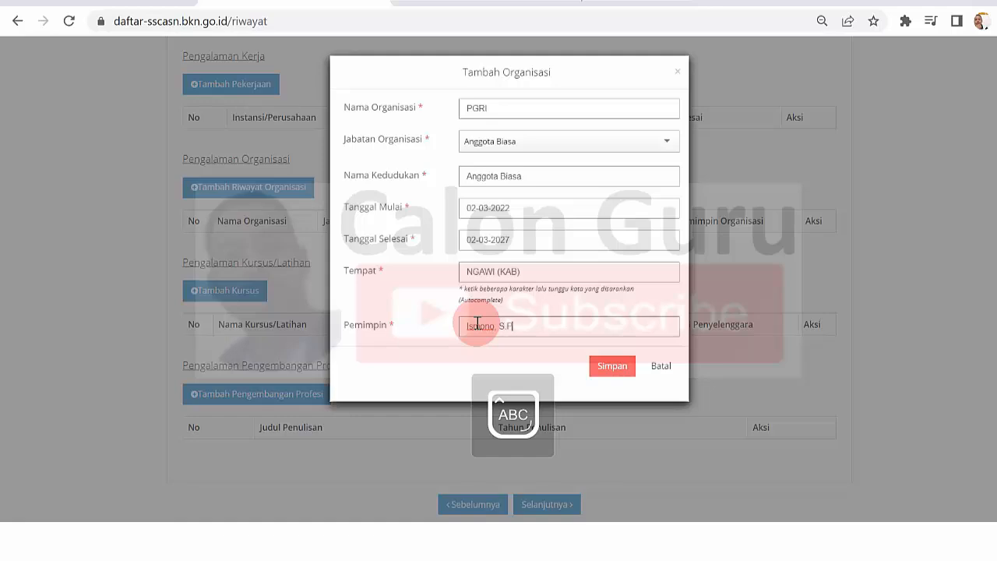
key(Caps_Lock)
text(d,)
key(Caps_Lock)
text(M.P)
key(Caps_Lock)
text(d)
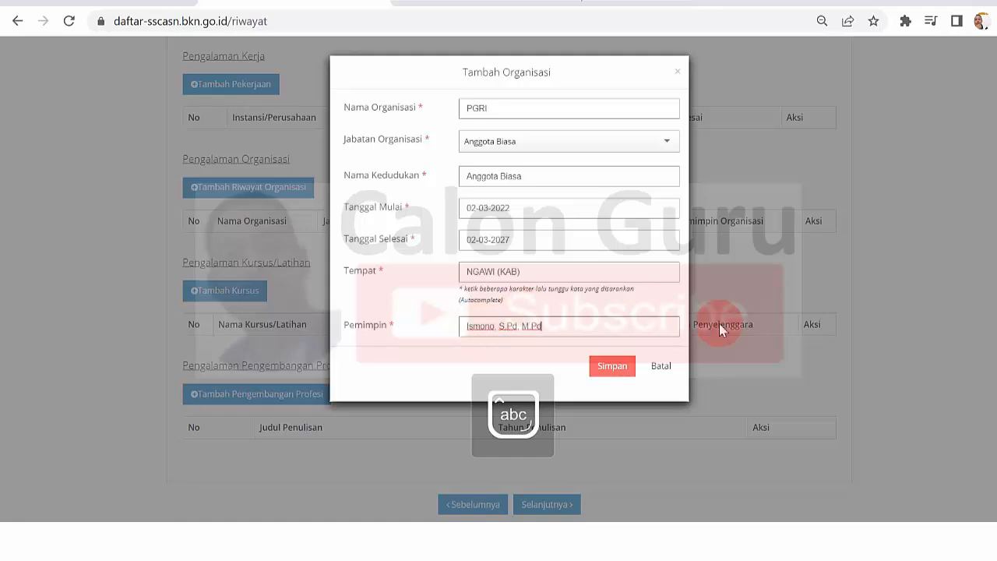
click(613, 366)
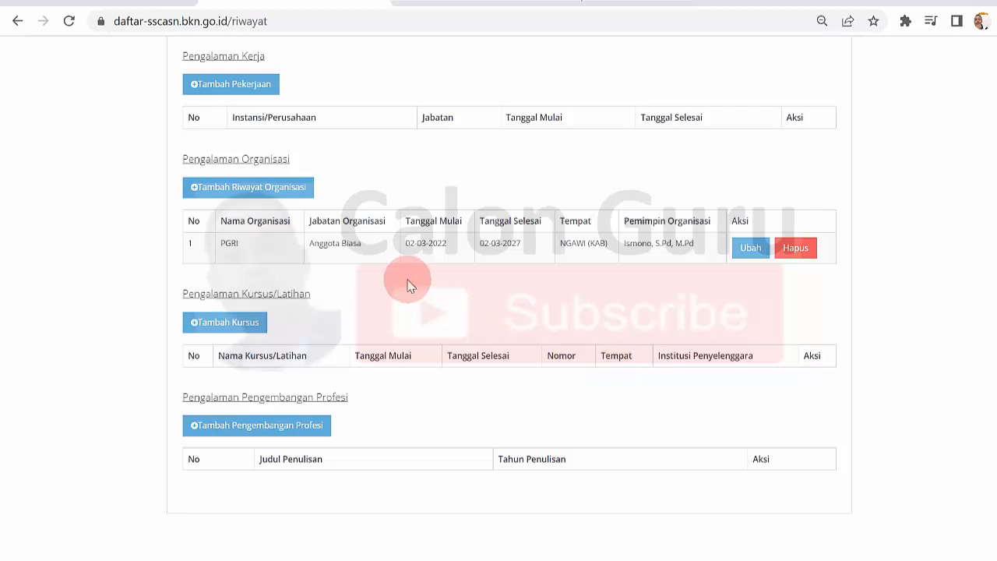
Step: Open a new Tambah Organisasi form and try its name, position and start-date fields
click(266, 193)
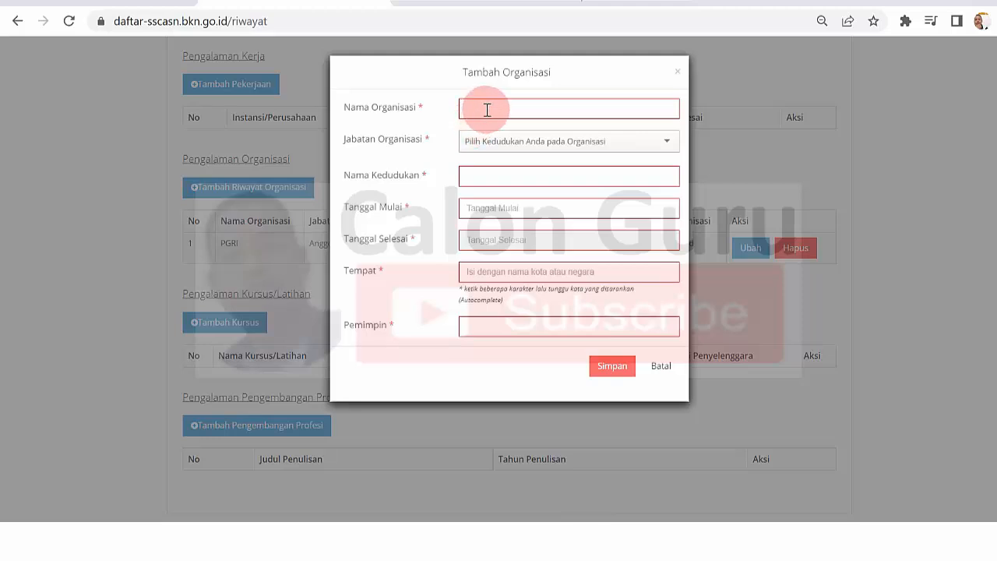
click(486, 110)
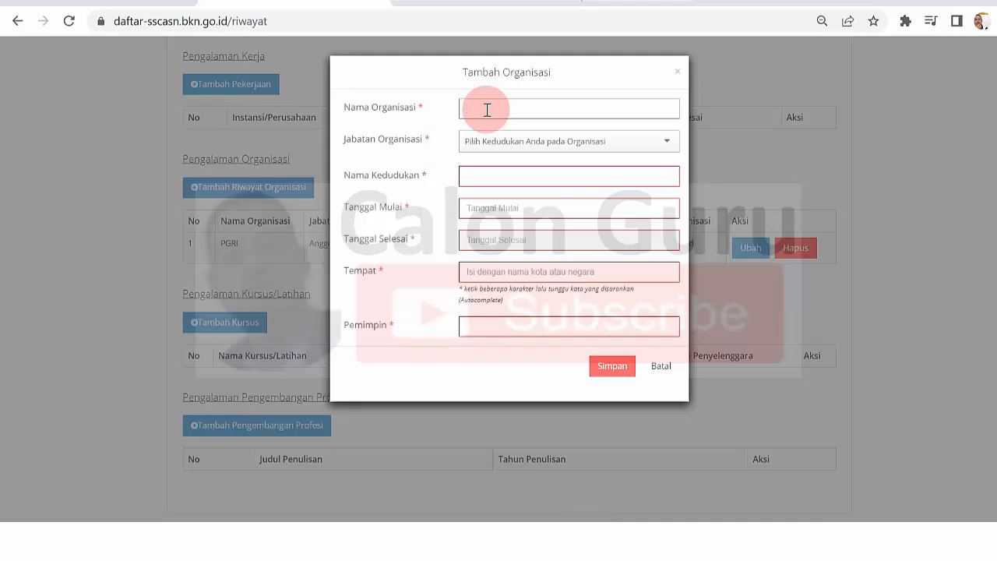
click(471, 172)
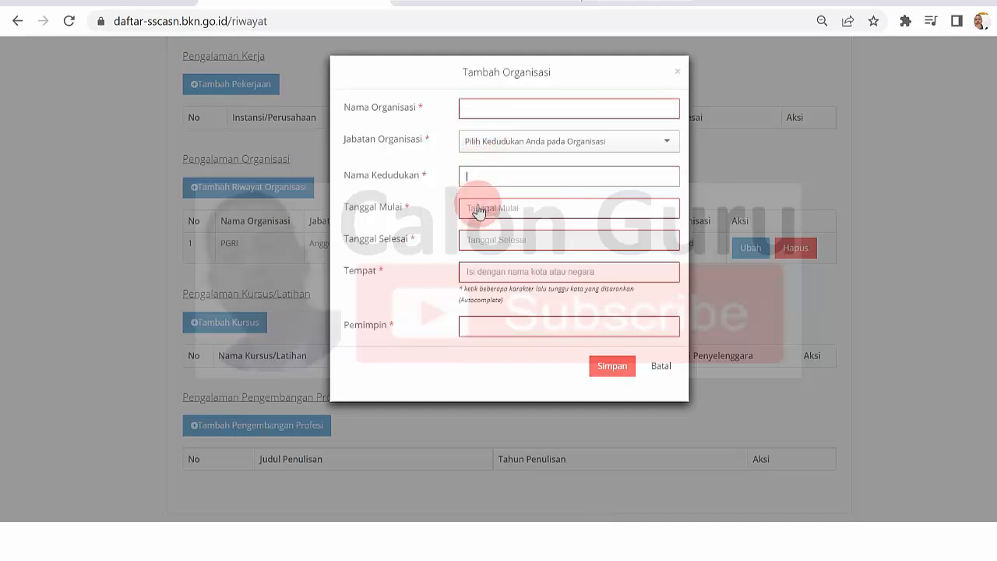
click(471, 207)
click(591, 243)
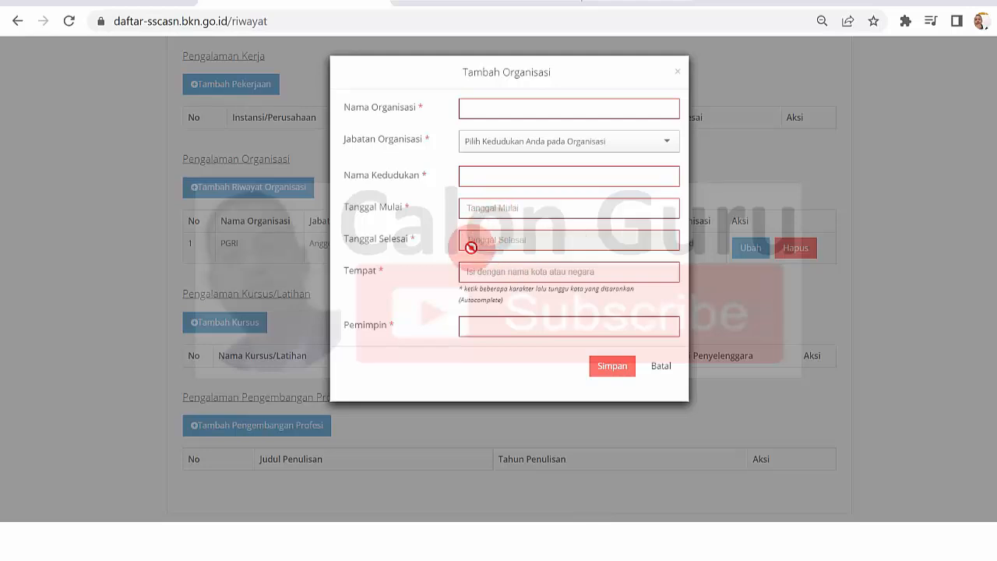
click(504, 217)
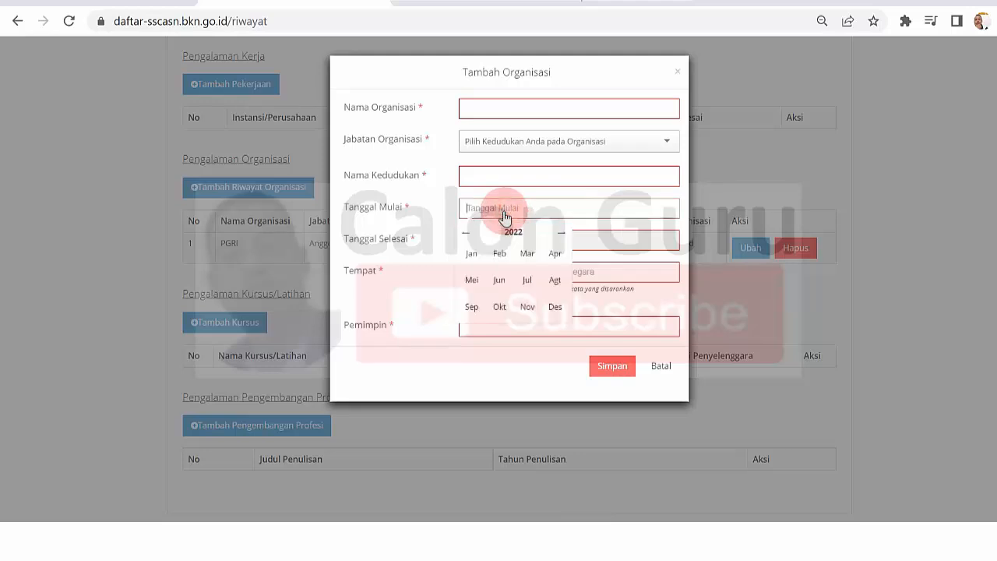
click(580, 231)
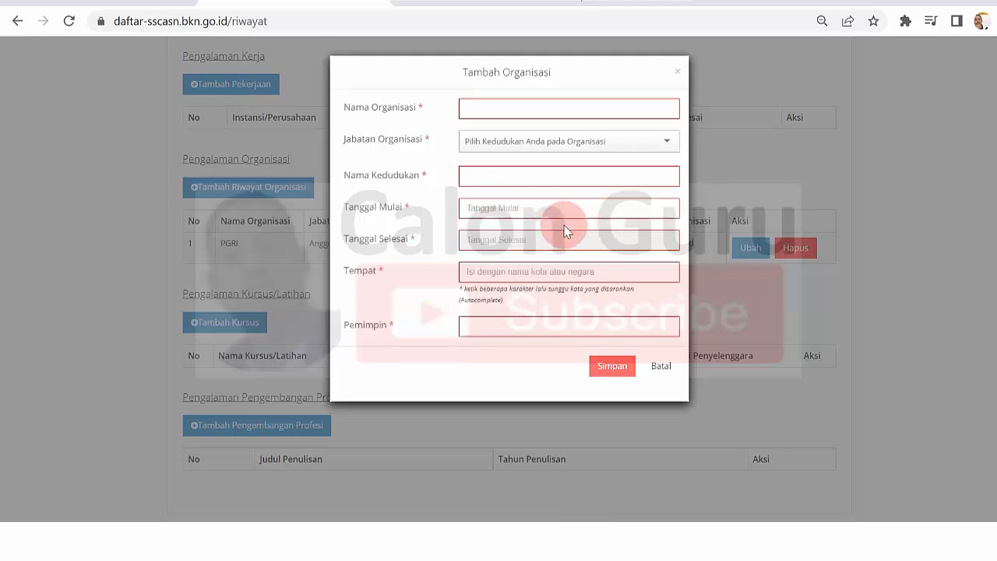
Step: Check the position list, place and leader fields, then close the form unsaved
click(510, 115)
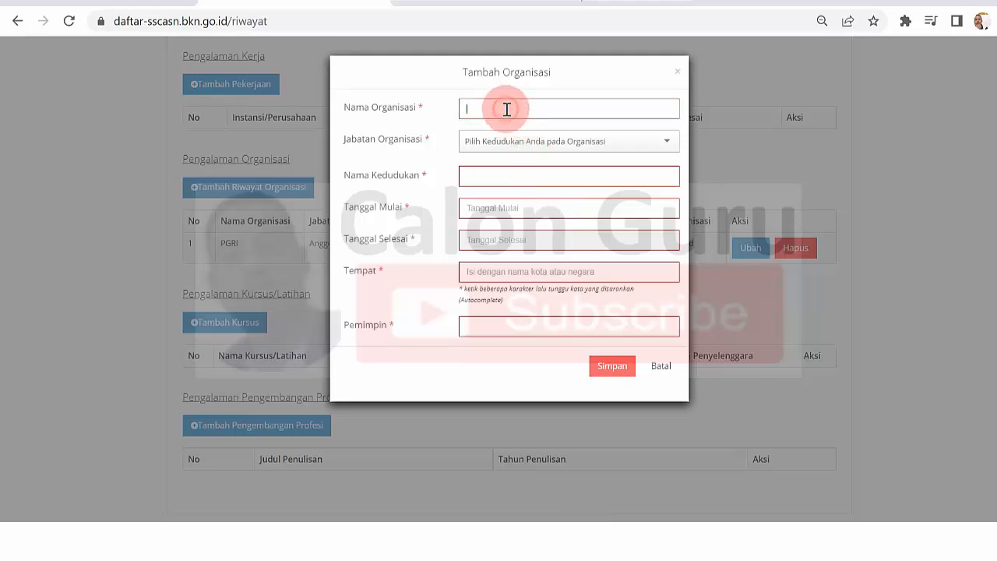
click(552, 132)
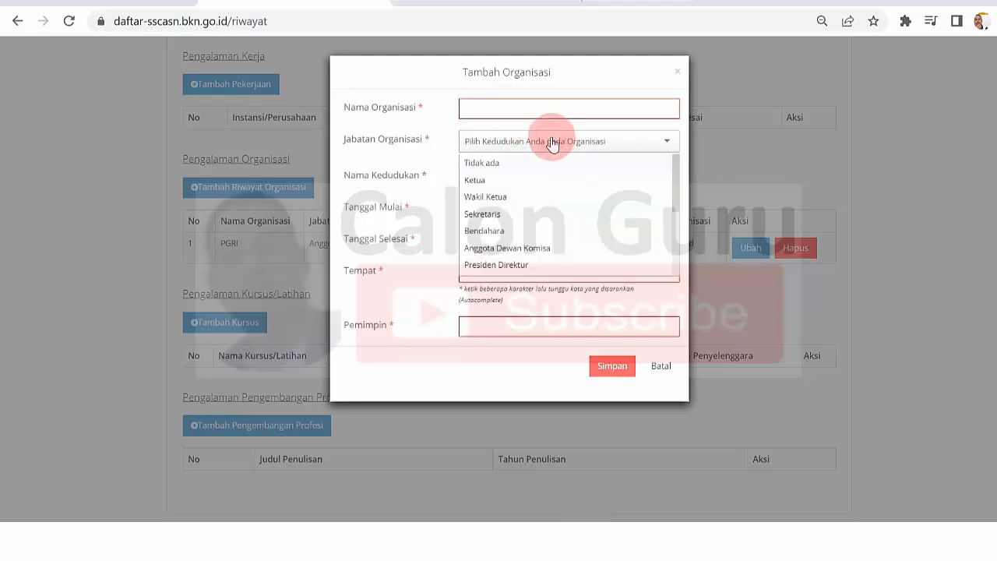
click(667, 143)
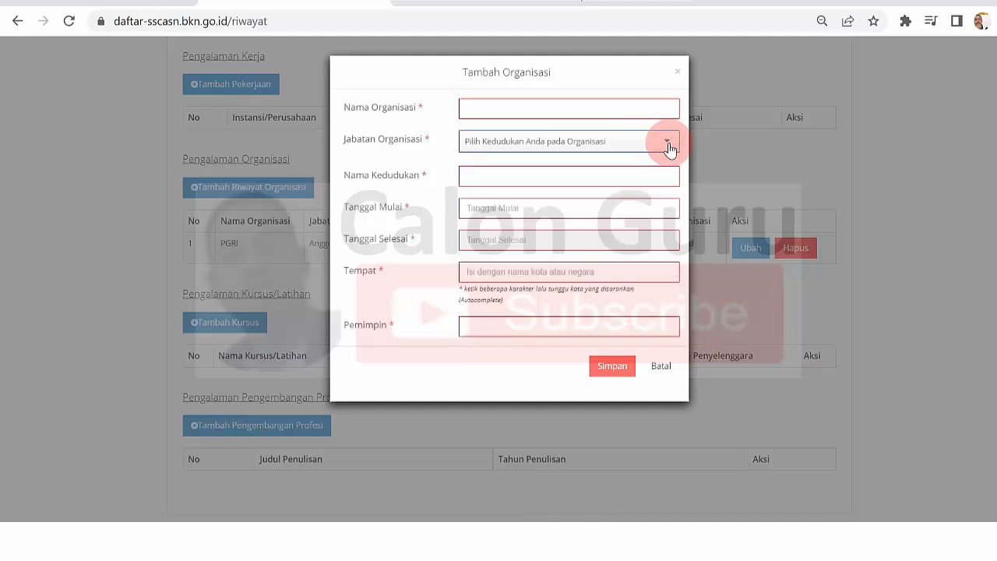
click(483, 272)
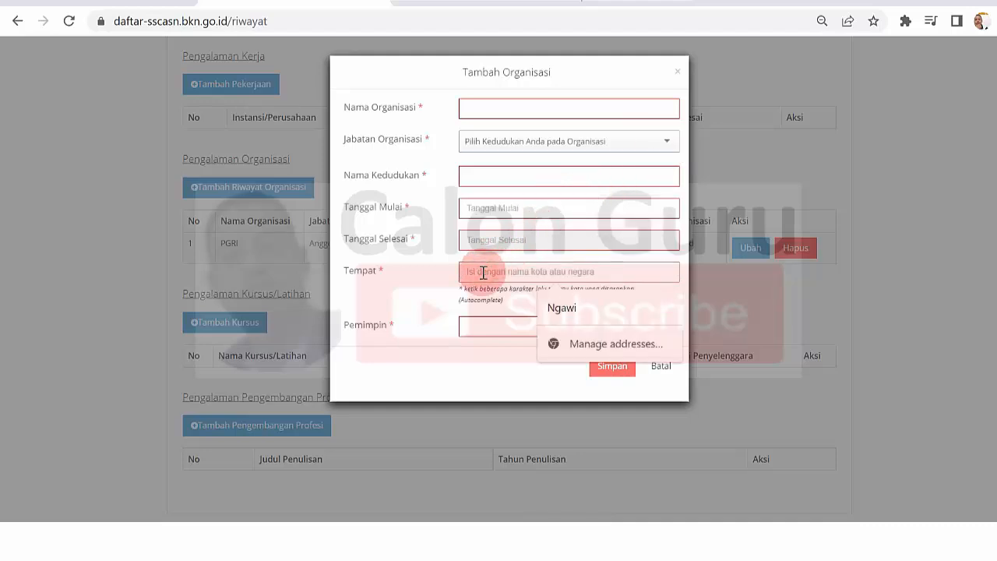
click(485, 331)
click(419, 302)
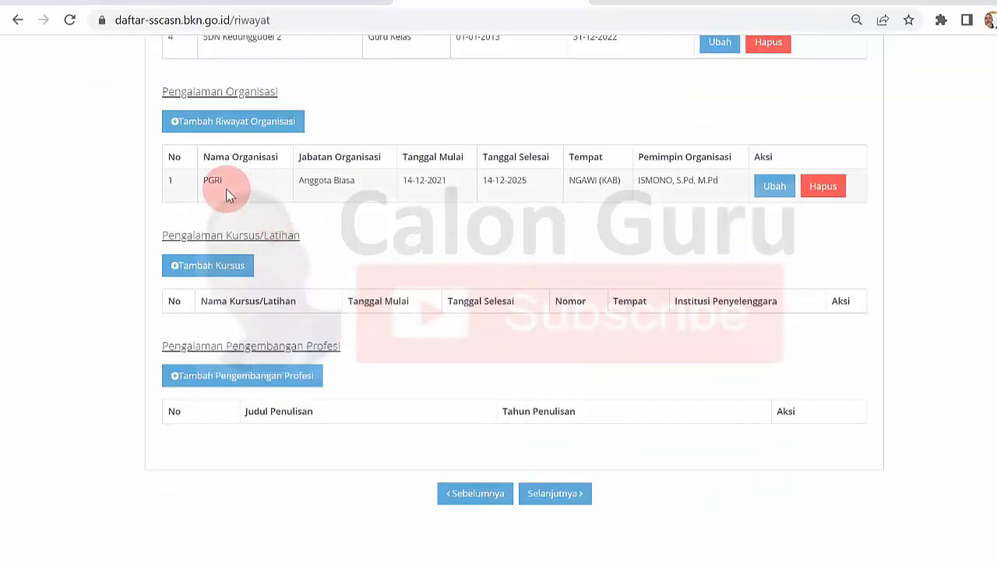
Step: Start a new organisation entry named PRAMUKA
click(234, 125)
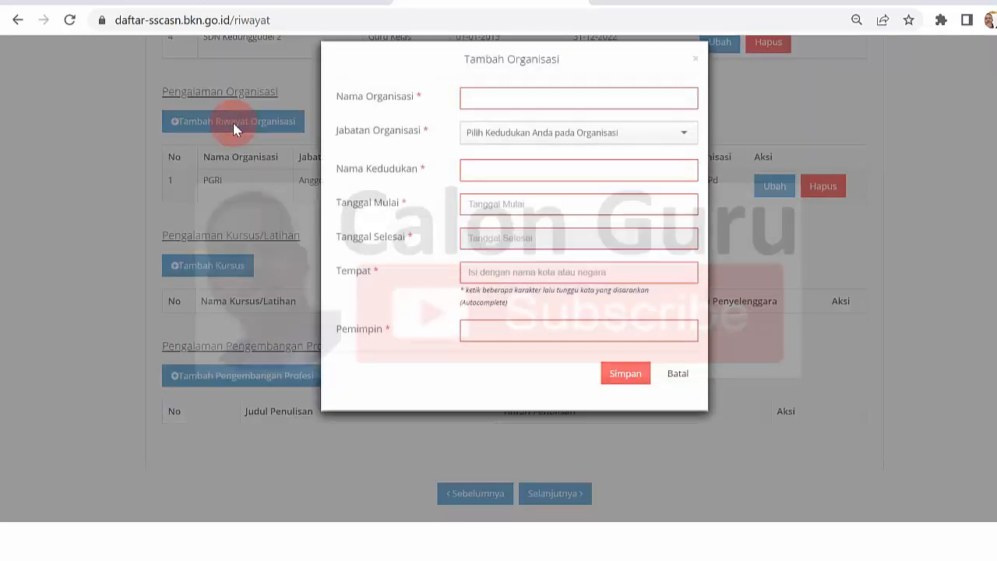
click(514, 116)
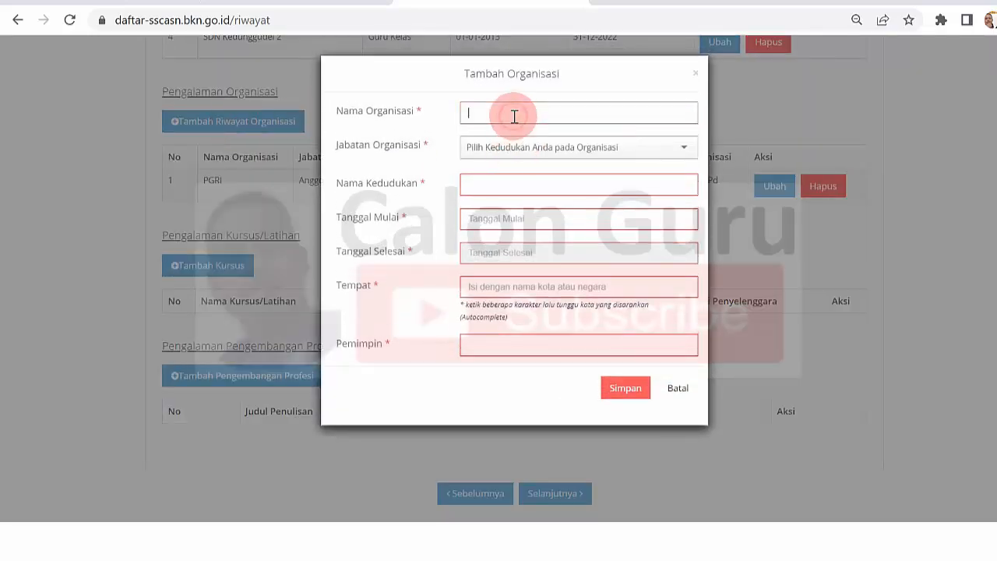
key(Caps_Lock)
text(PRAMUKA)
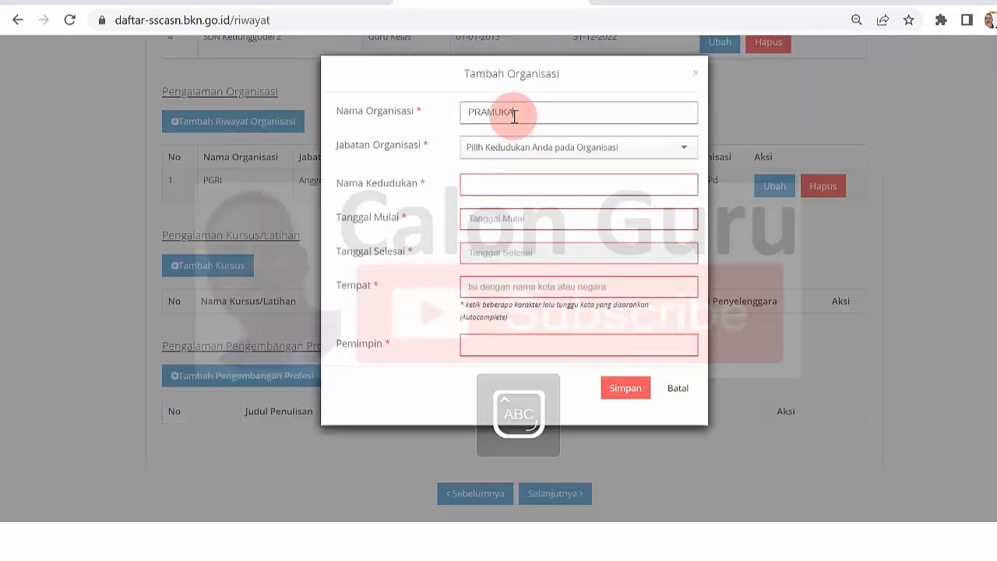
Step: Choose Anggota Biasa as the PRAMUKA Jabatan Organisasi
click(677, 154)
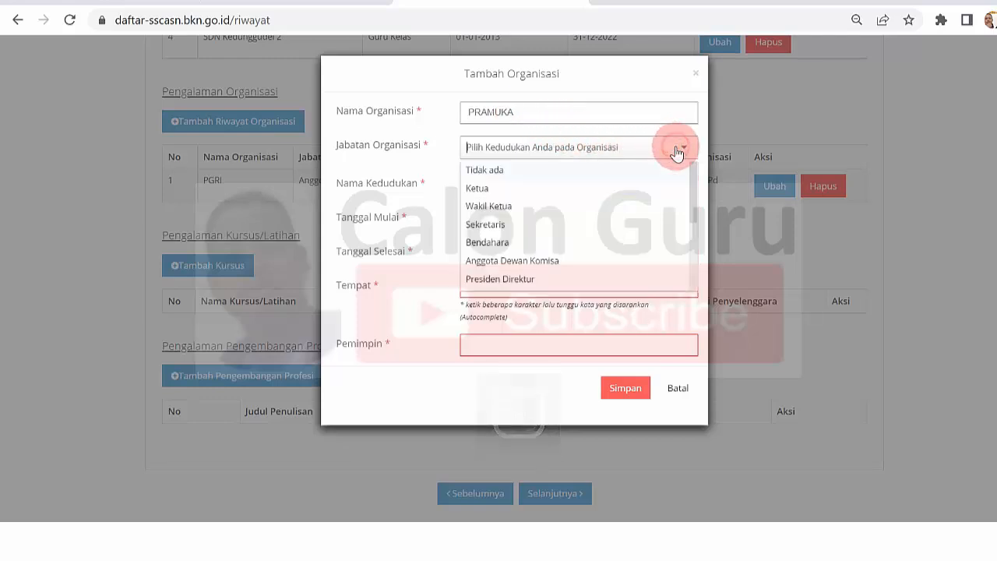
drag(695, 180, 695, 246)
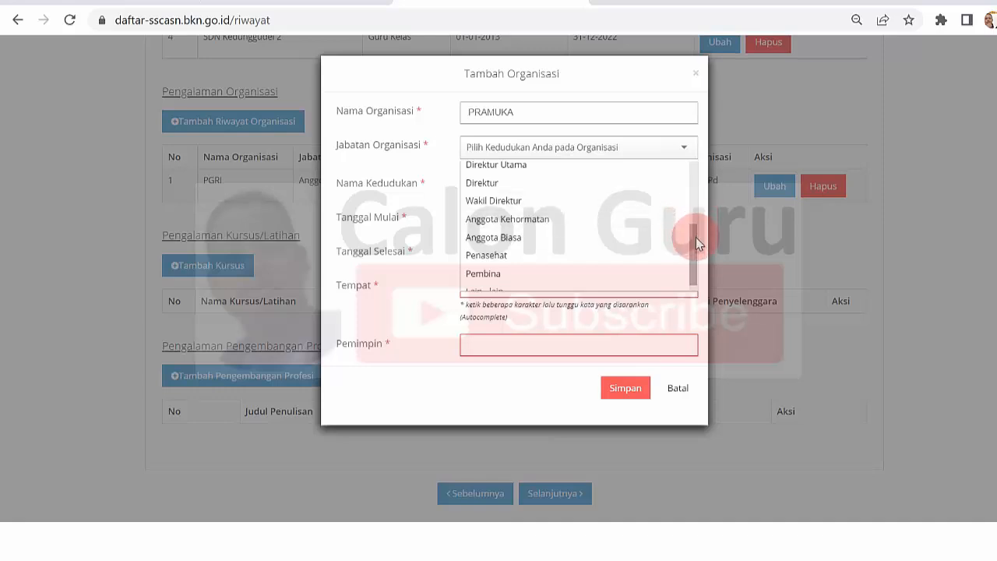
drag(694, 238, 695, 255)
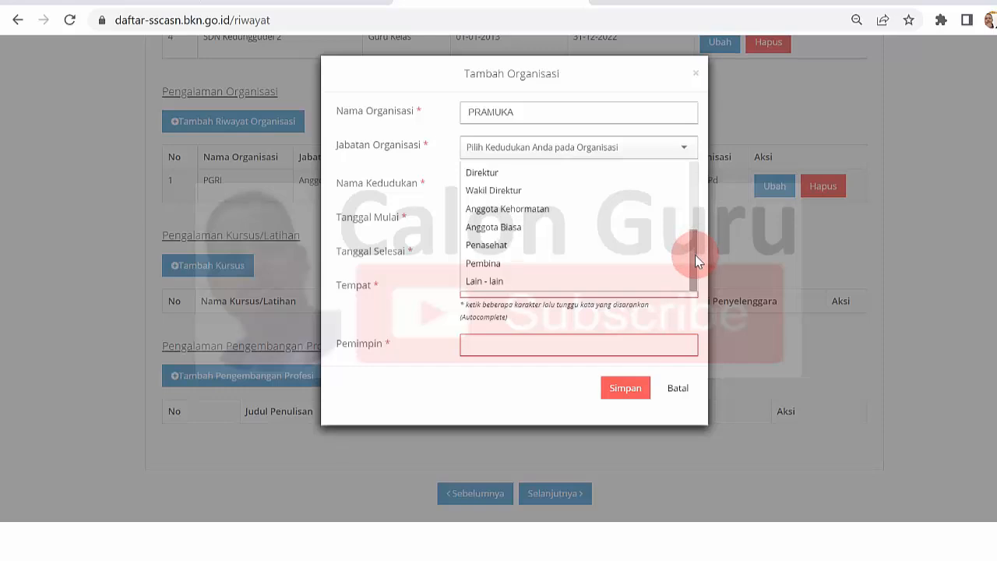
click(591, 229)
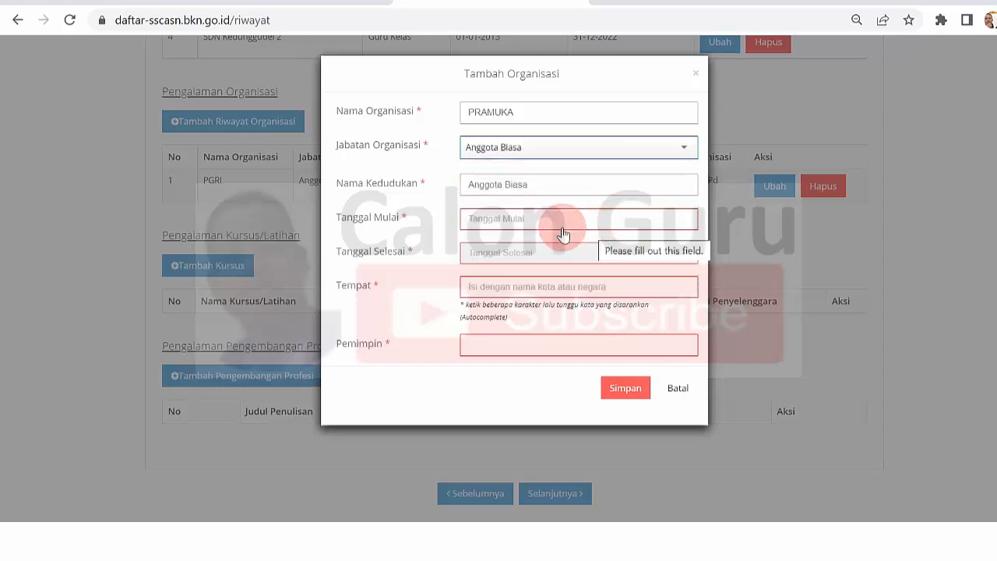
Step: Set the PRAMUKA start date to 05-07-2018 and submit the entry
click(560, 233)
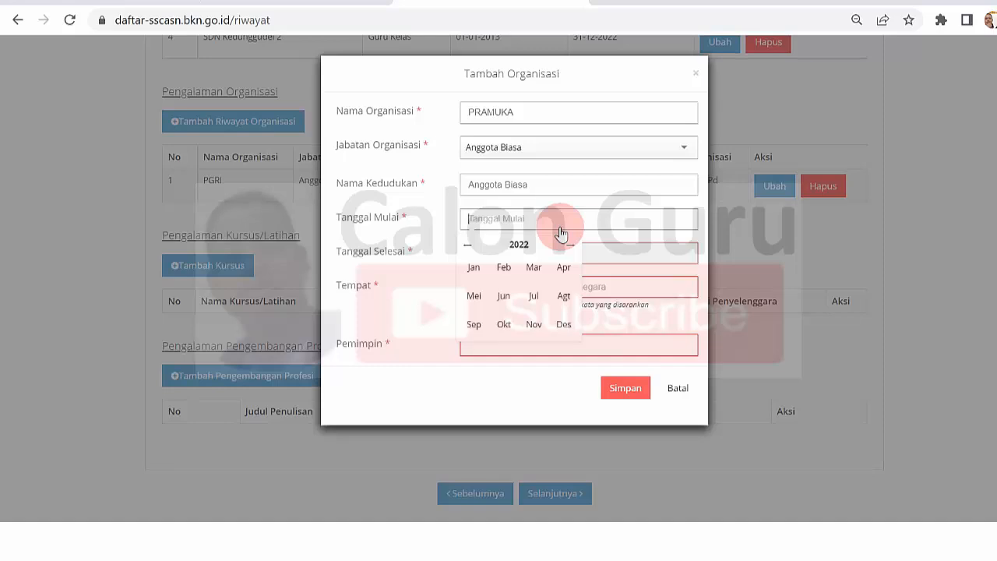
click(467, 246)
click(467, 248)
click(468, 248)
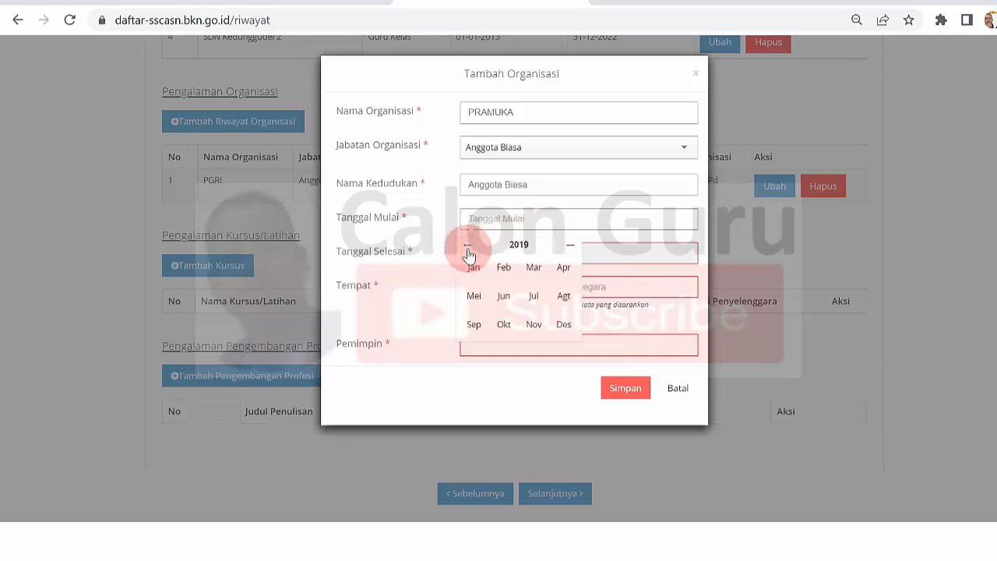
click(468, 248)
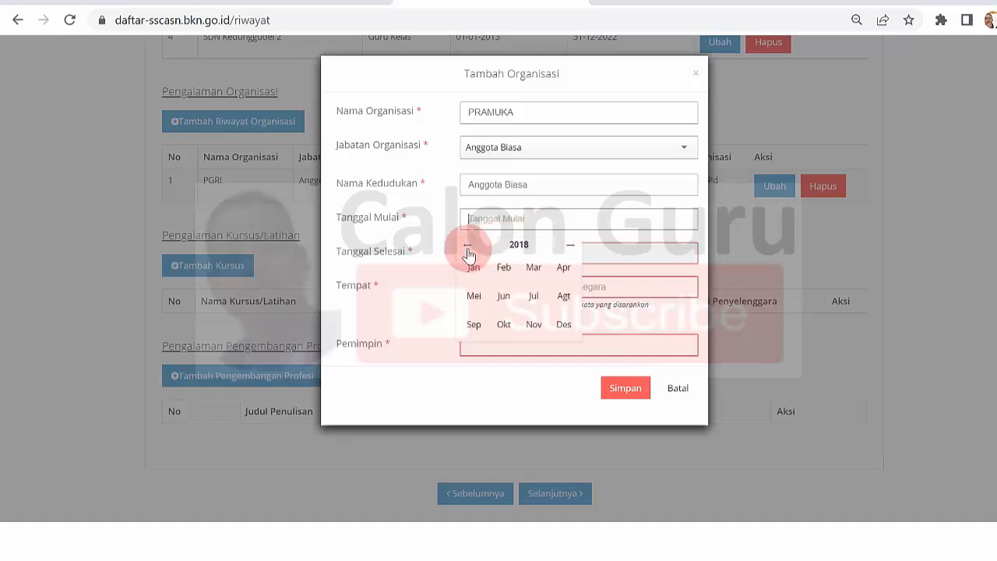
click(534, 296)
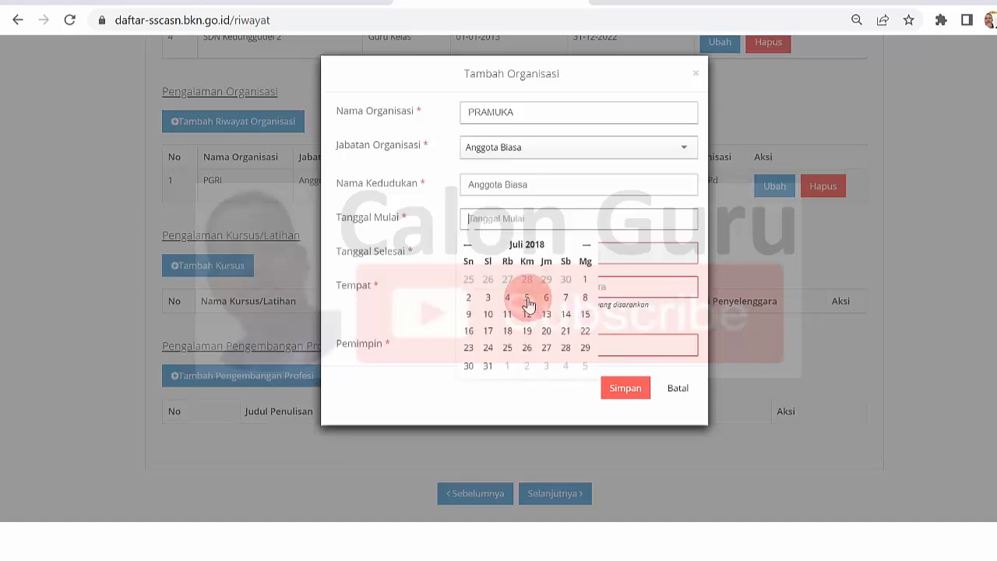
click(528, 298)
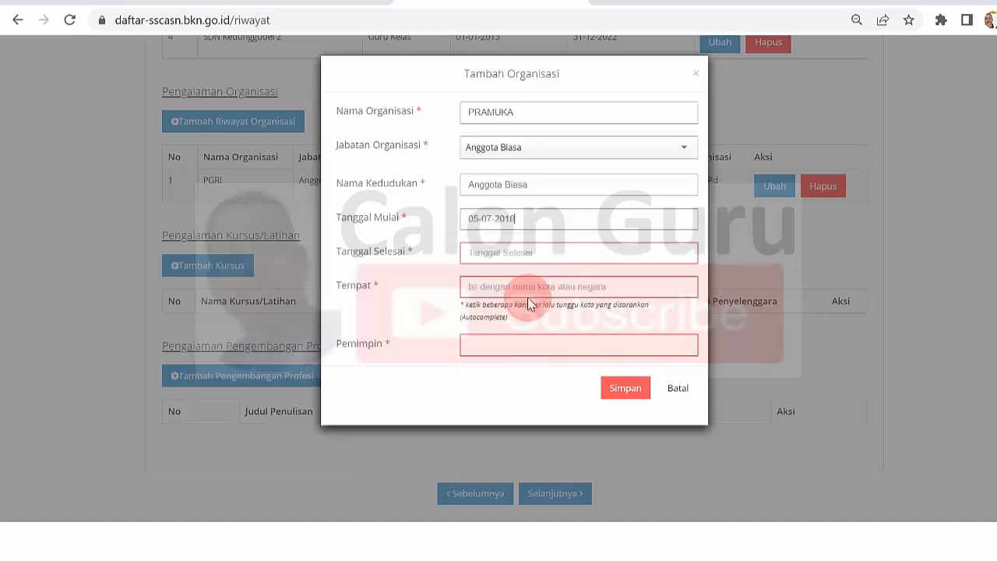
click(505, 262)
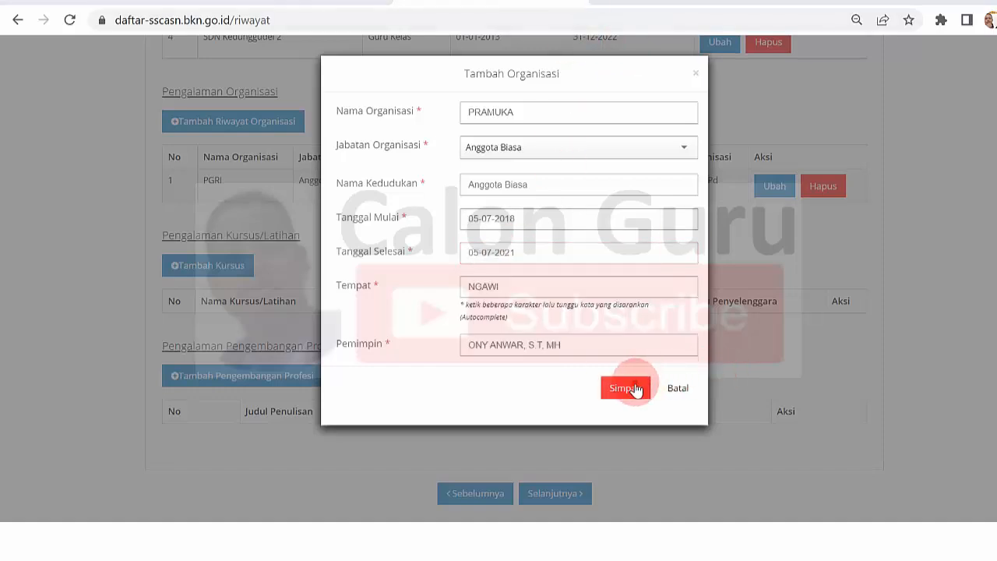
click(636, 388)
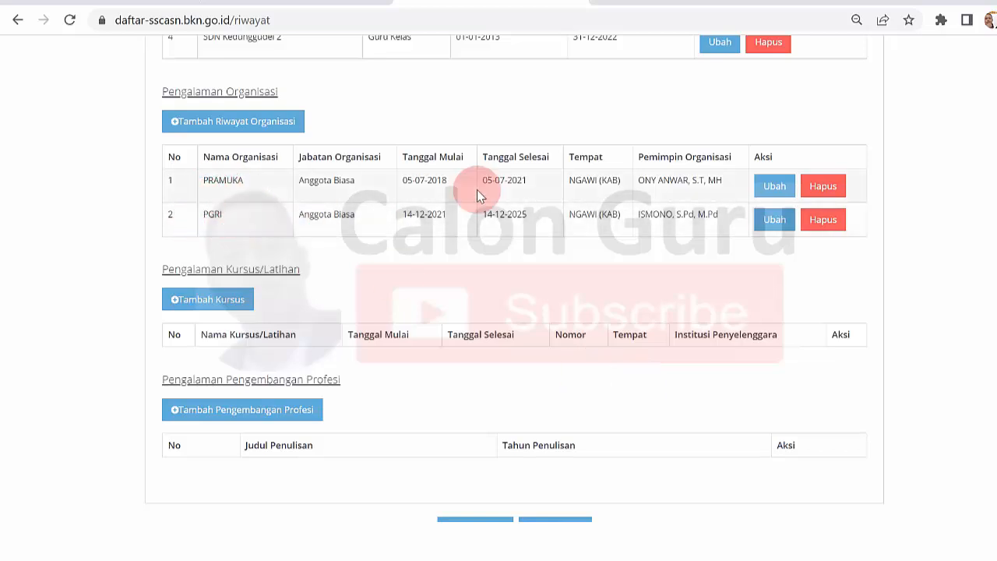
Step: Scroll the Riwayat page to check the PRAMUKA and PGRI organisation rows
scroll(515, 281, up, 6)
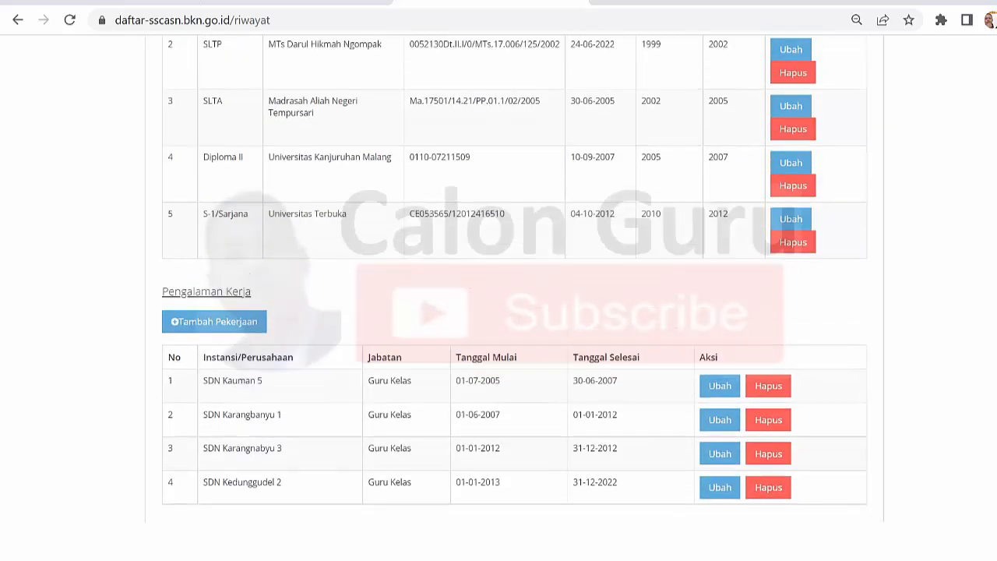
scroll(514, 281, down, 7)
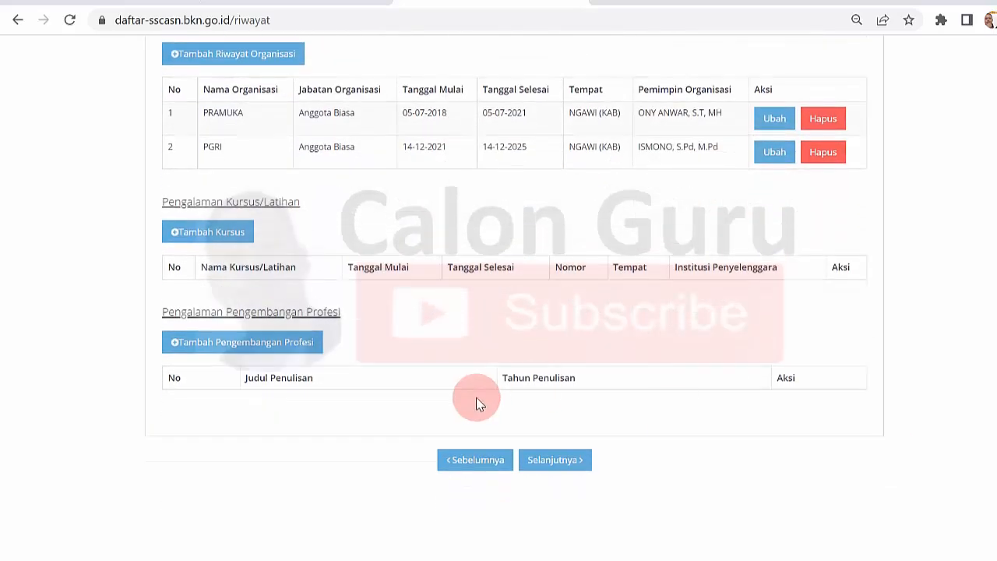
Step: Open the Tambah Kursus form and dismiss the course-type suggestions
click(211, 237)
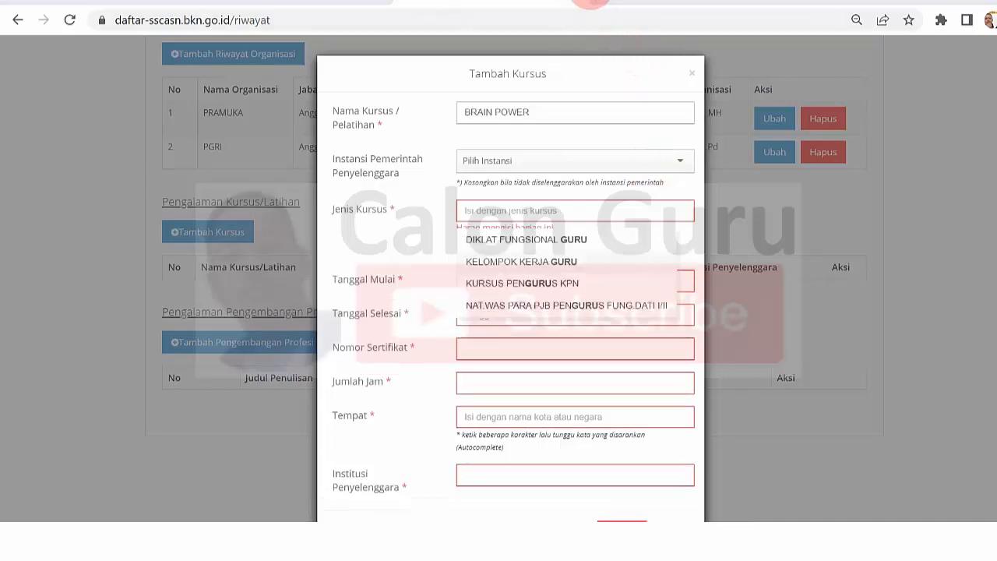
click(540, 112)
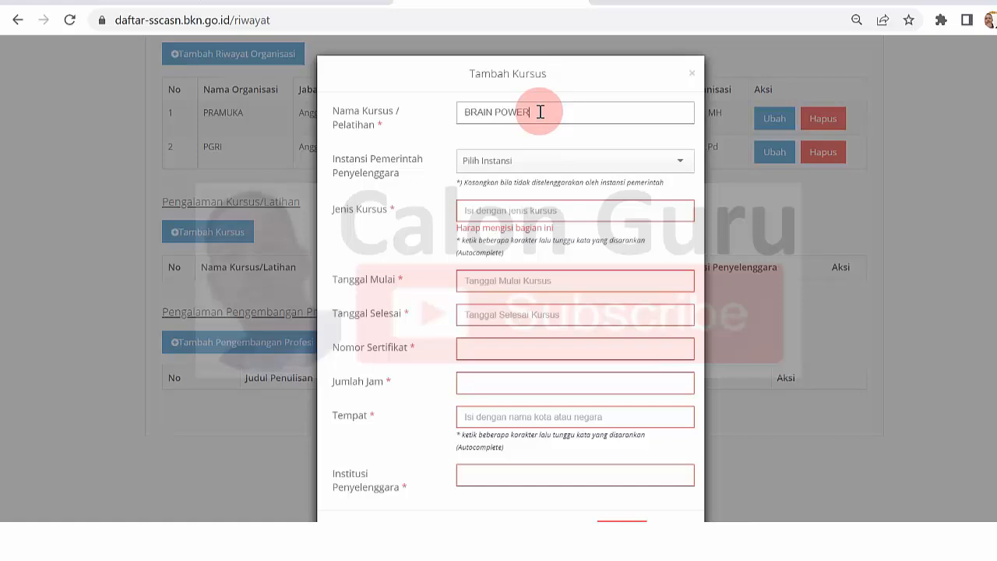